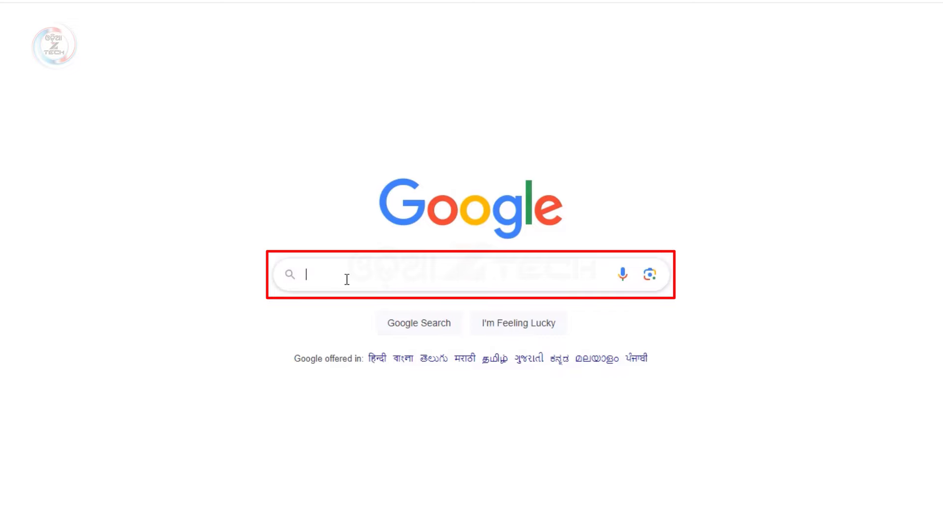
# Search Google for 'abc id'
pyautogui.write('abc id')
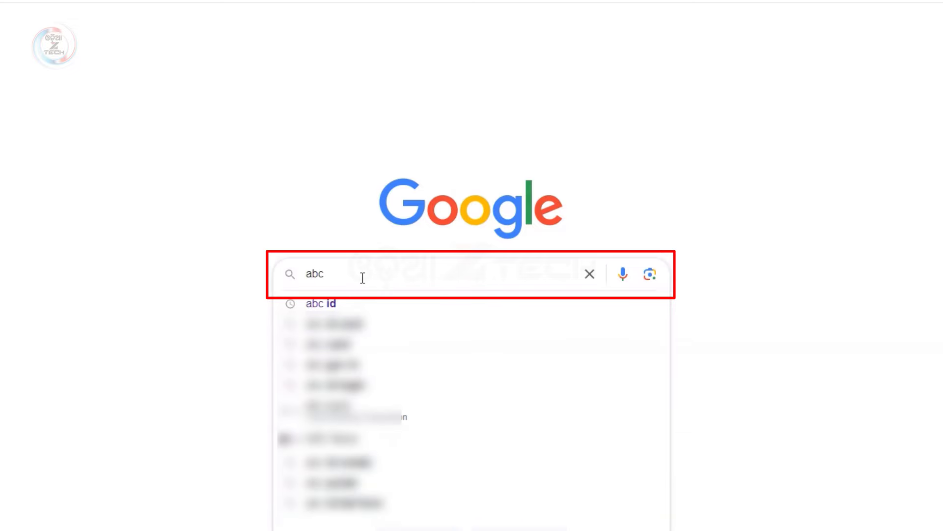
pyautogui.press('Return')
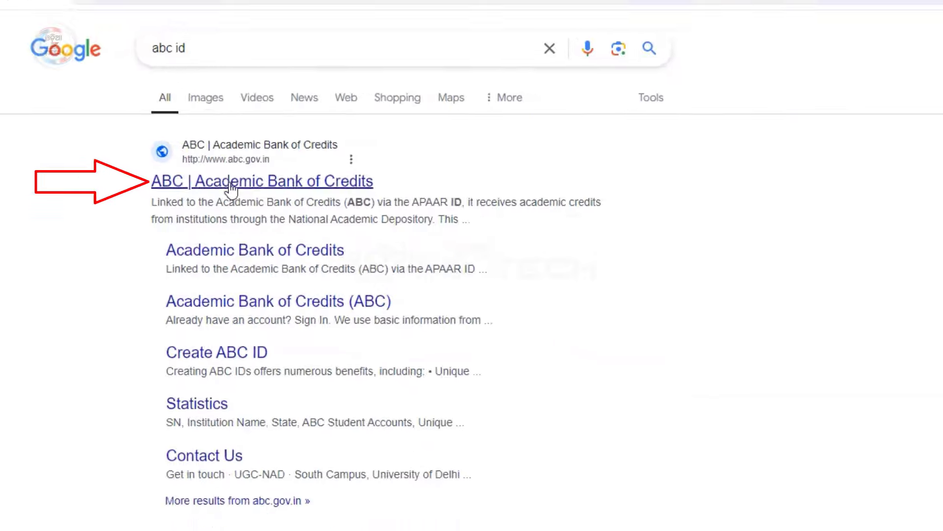
# Open the 'ABC | Academic Bank of Credits' site and scroll down to its FAQ section
pyautogui.click(173, 198)
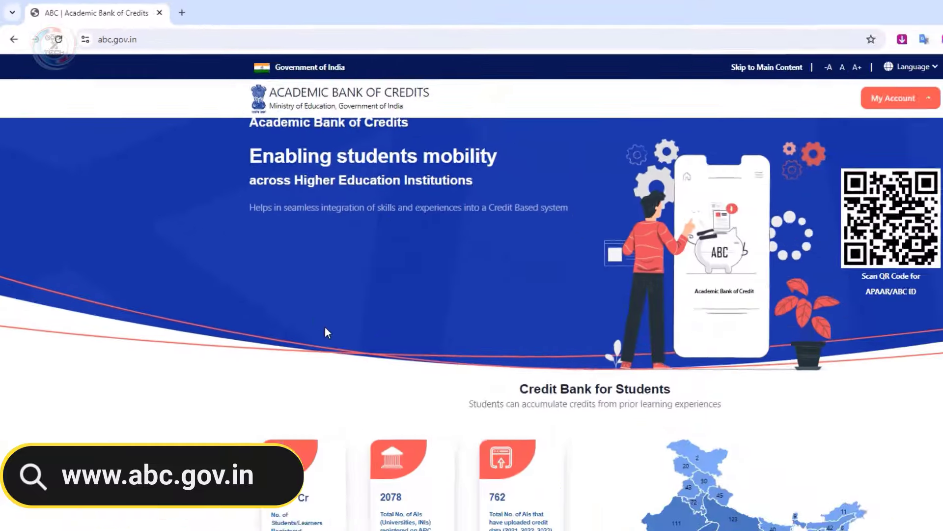
pyautogui.scroll(-5, 267, 273)
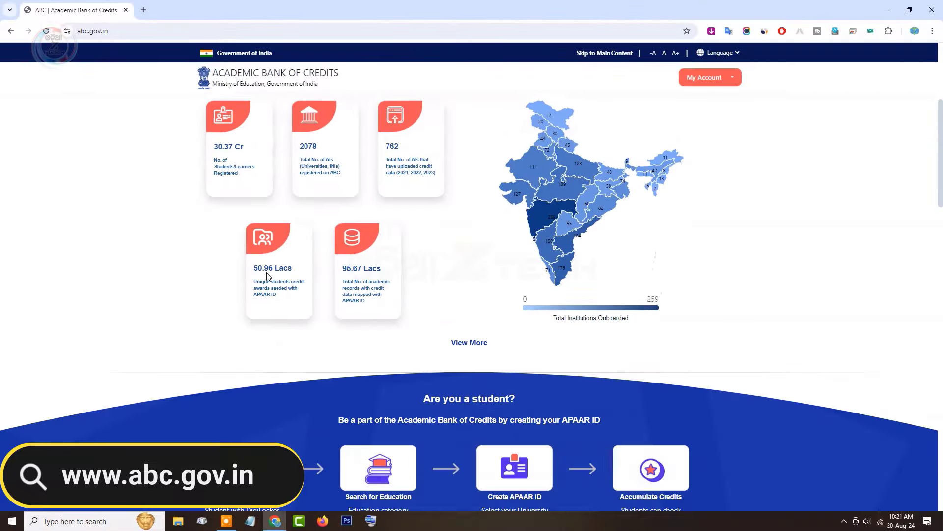
pyautogui.scroll(2, 266, 275)
pyautogui.scroll(-5, 266, 273)
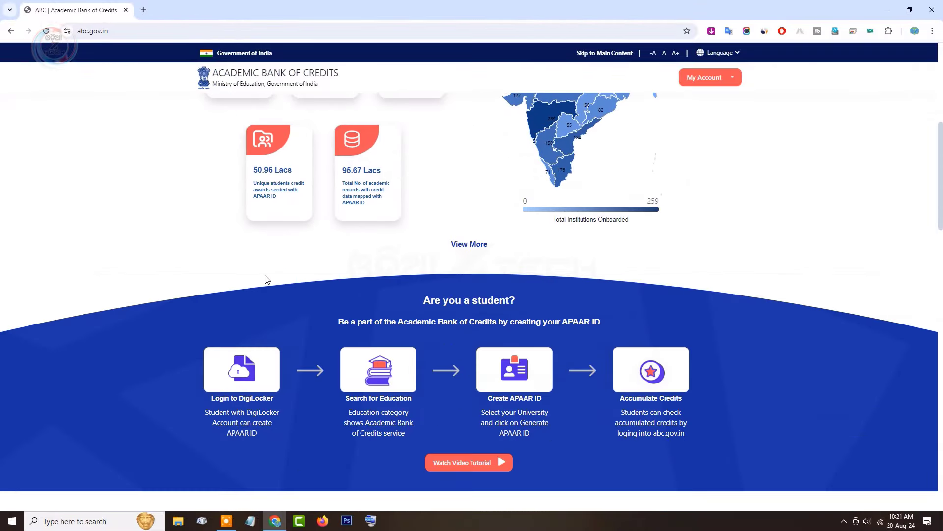
pyautogui.scroll(-2, 267, 279)
pyautogui.scroll(-7, 267, 279)
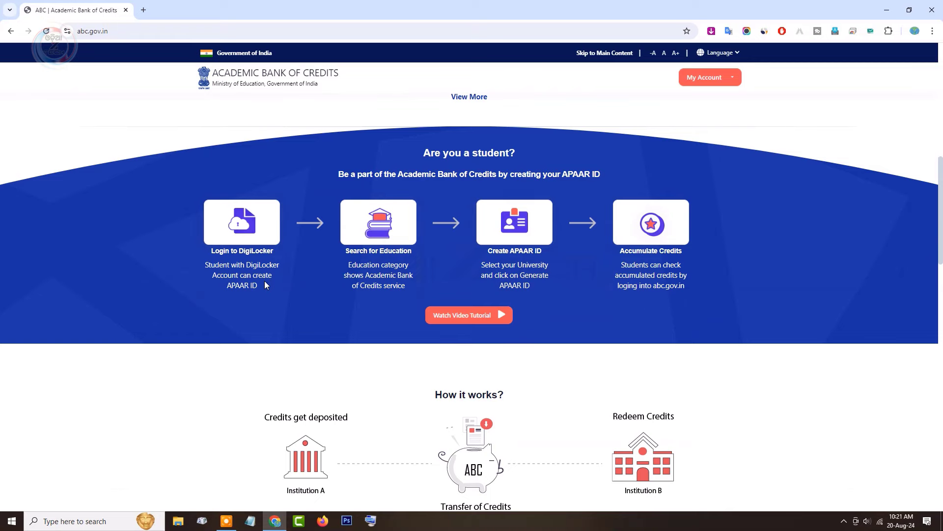
pyautogui.scroll(-8, 267, 285)
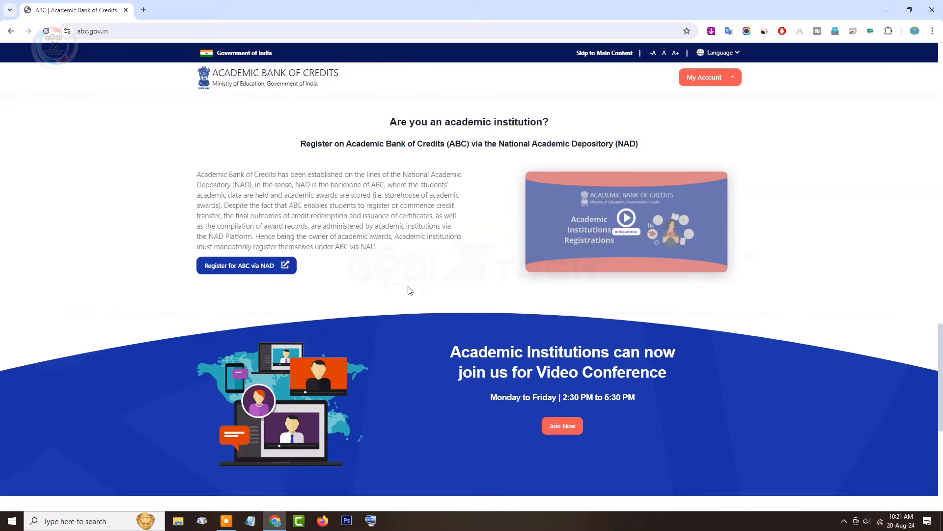
pyautogui.scroll(-7, 565, 309)
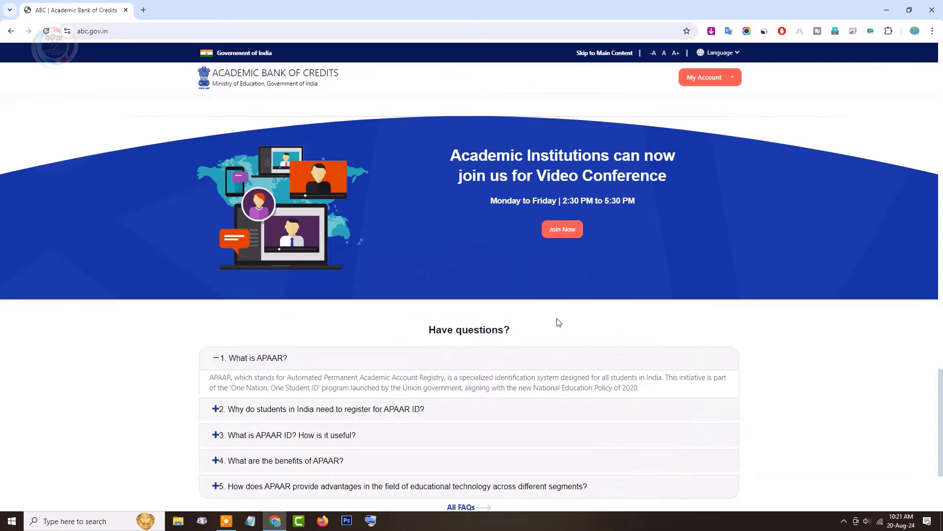
# Expand the APAAR FAQs (what it is, why needed, uses, benefits, ed-tech advantages), then return to top
pyautogui.click(267, 304)
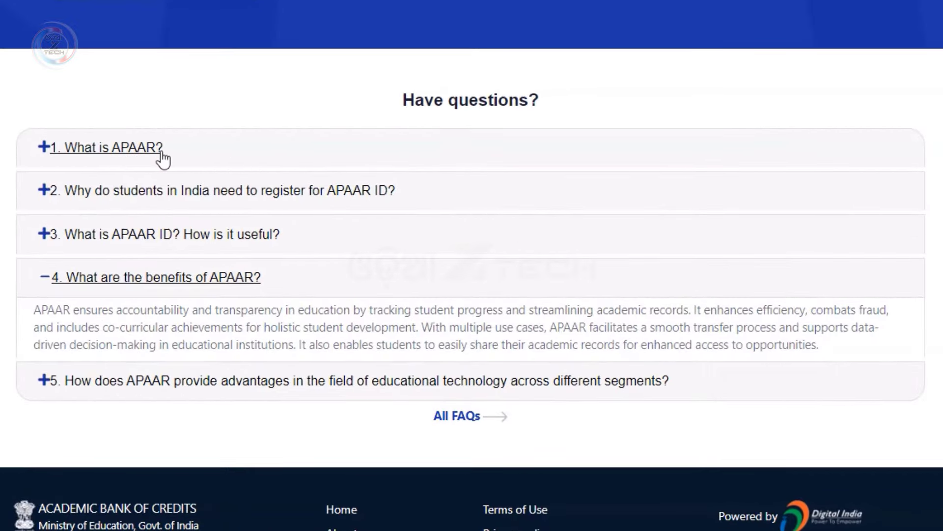
pyautogui.click(163, 159)
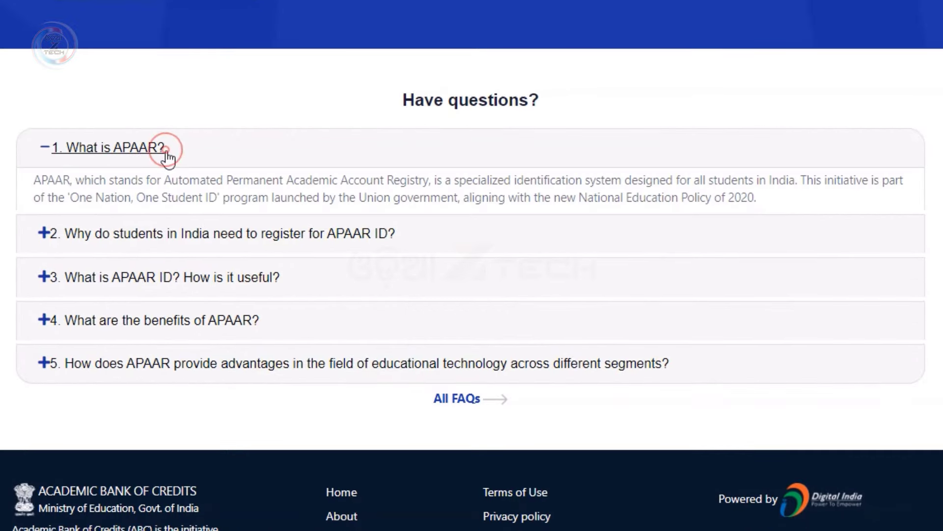
pyautogui.click(295, 238)
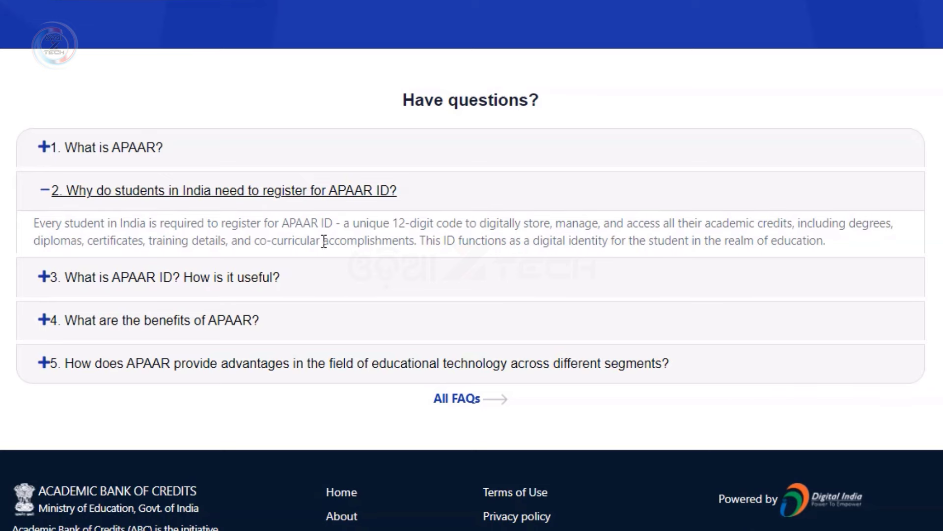
pyautogui.click(276, 286)
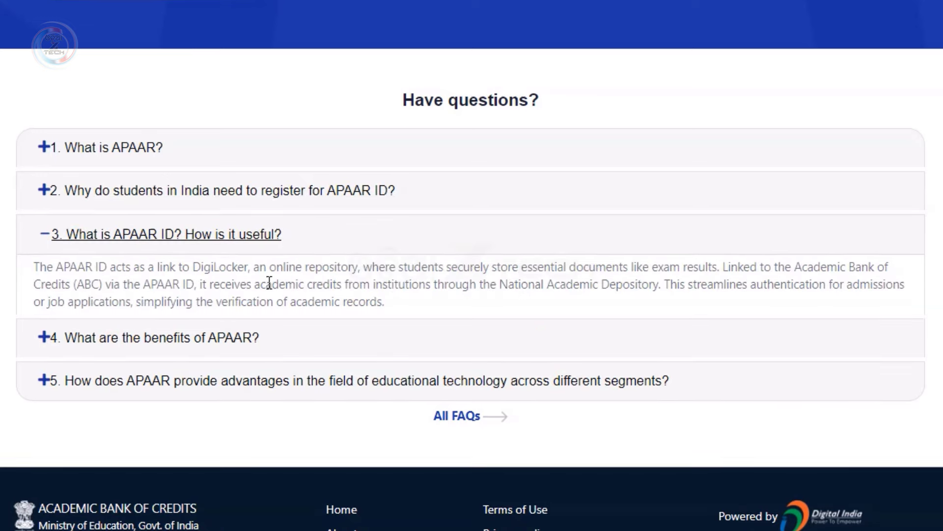
pyautogui.click(231, 336)
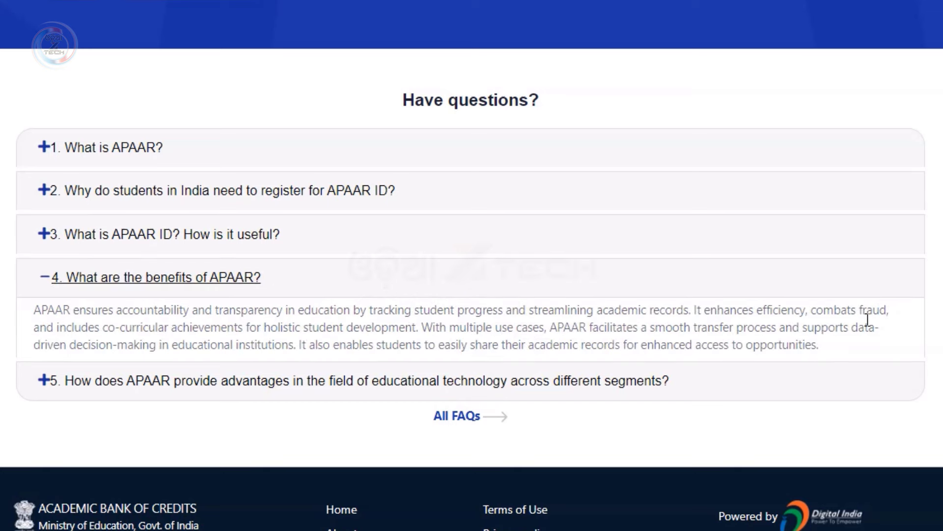
pyautogui.click(372, 388)
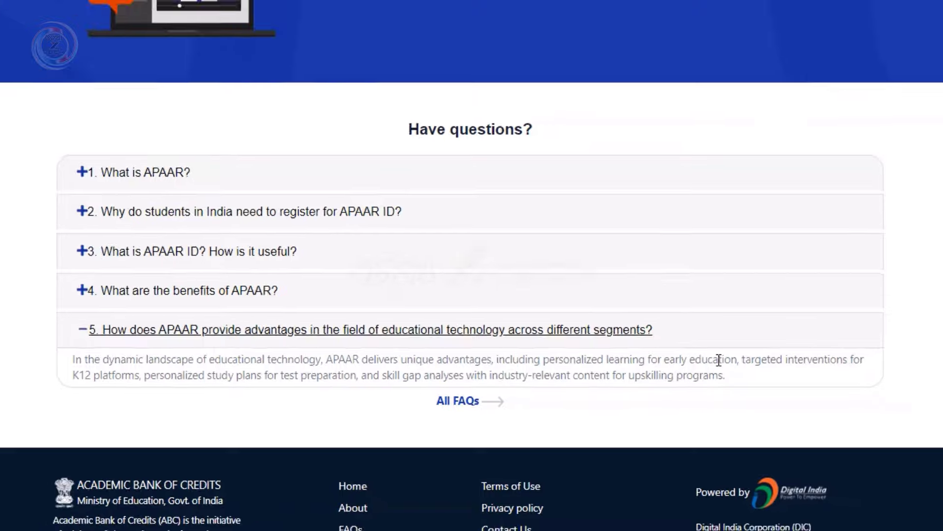
pyautogui.scroll(15, 634, 381)
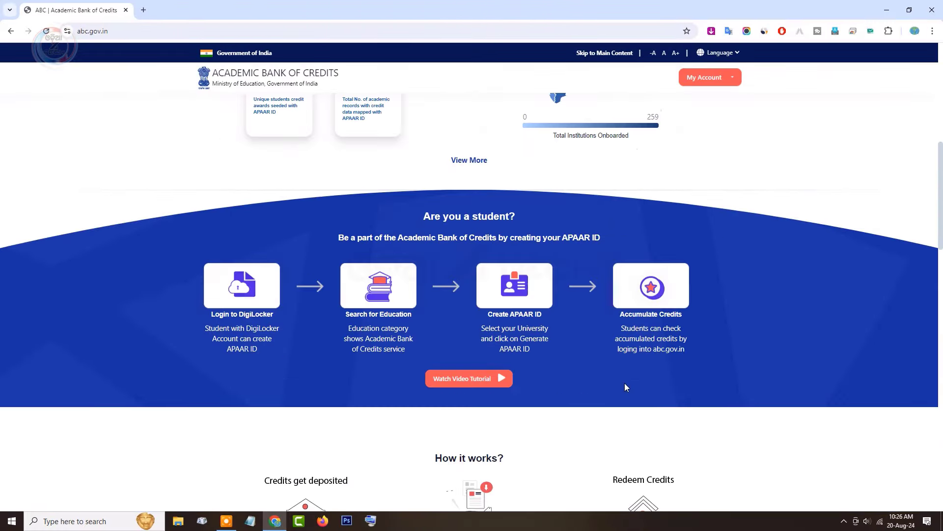
pyautogui.scroll(9, 625, 386)
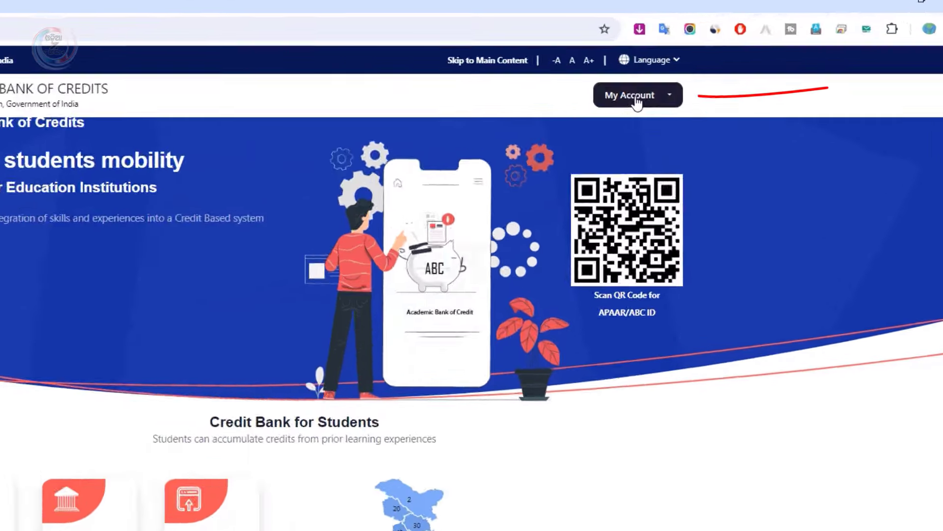
# Choose Student under My Account to reach the Meri Pehchaan DigiLocker sign-in
pyautogui.click(711, 79)
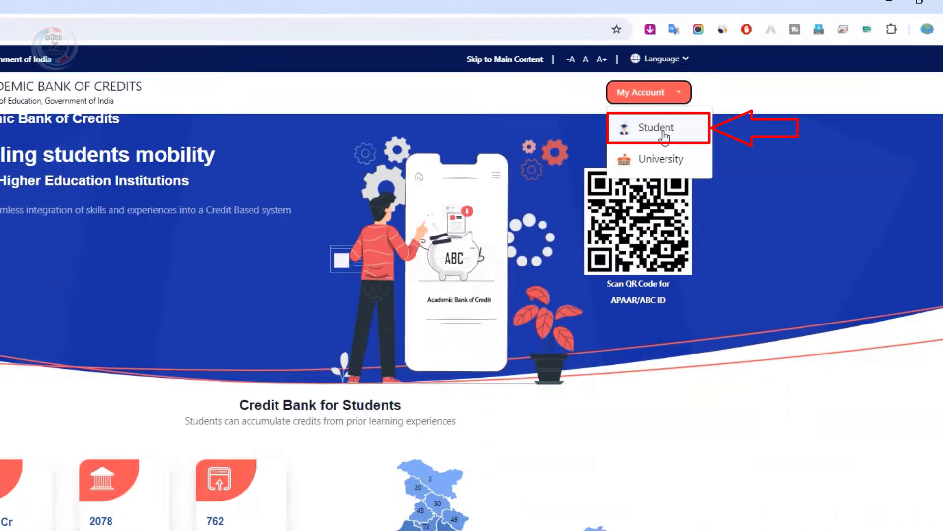
pyautogui.click(665, 135)
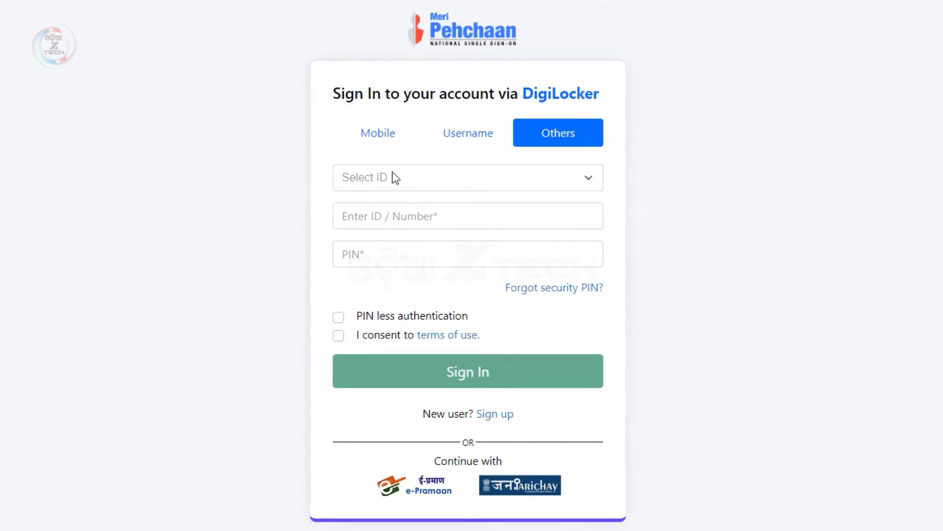
# Browse the Others ID types including APAAR, try Username, and settle on the Mobile sign-in tab
pyautogui.click(355, 175)
pyautogui.click(393, 153)
pyautogui.click(376, 139)
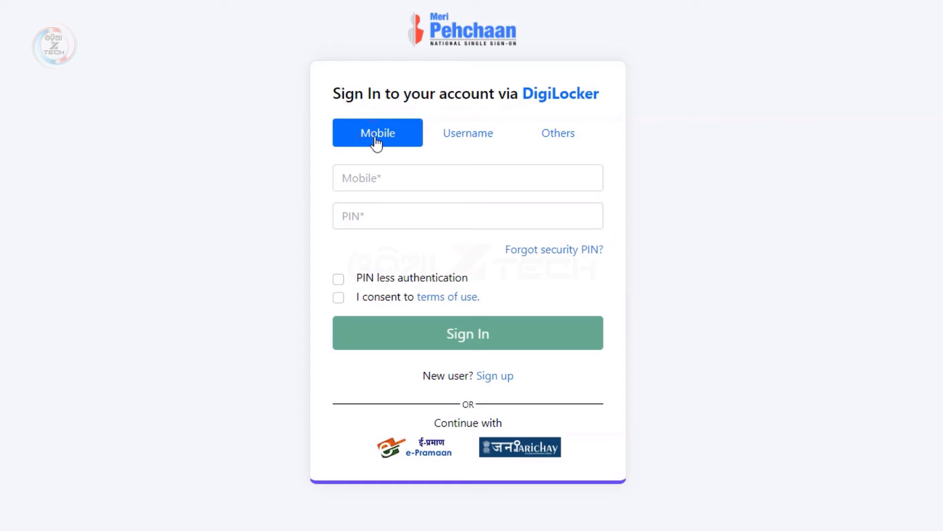
pyautogui.click(473, 140)
pyautogui.click(557, 142)
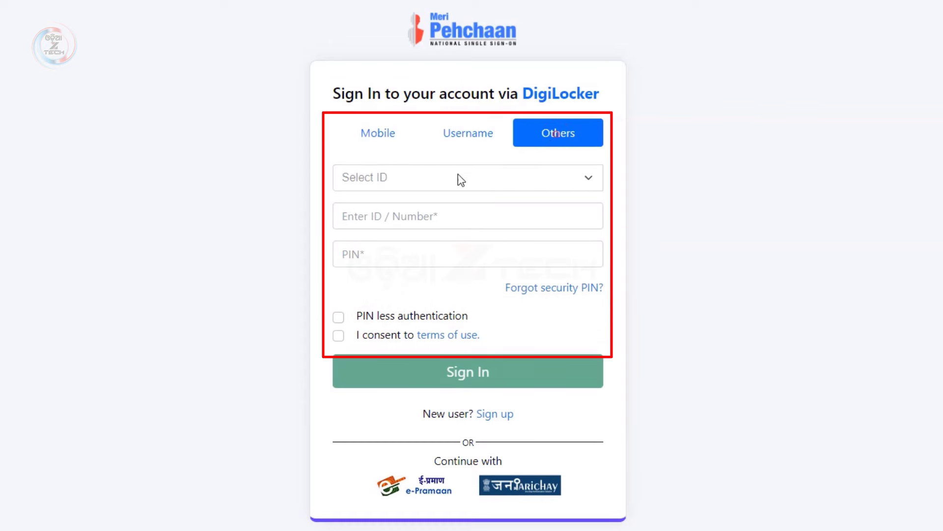
pyautogui.click(368, 178)
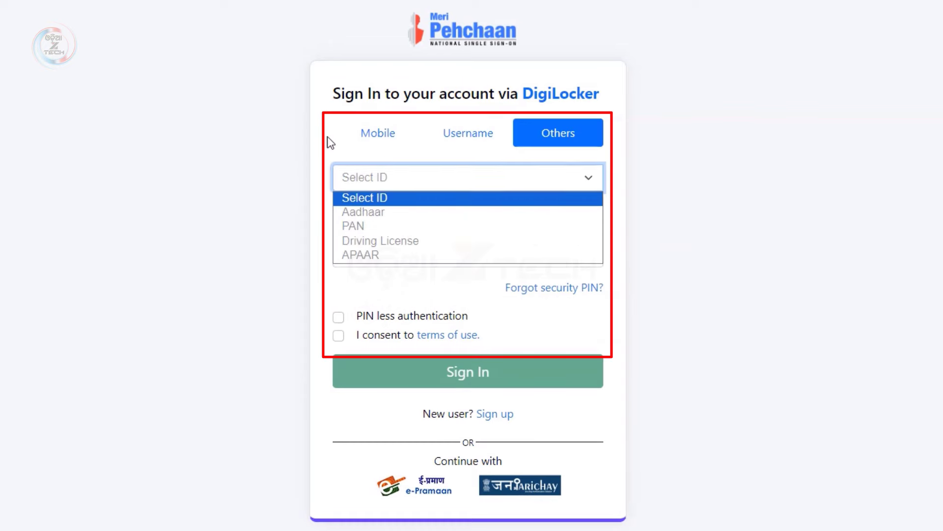
pyautogui.click(431, 161)
pyautogui.click(427, 177)
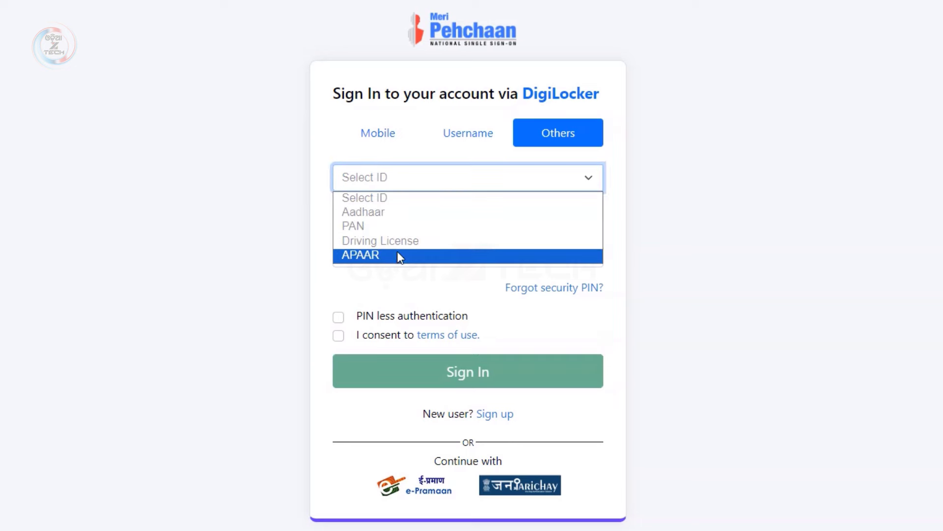
pyautogui.click(312, 215)
pyautogui.click(473, 137)
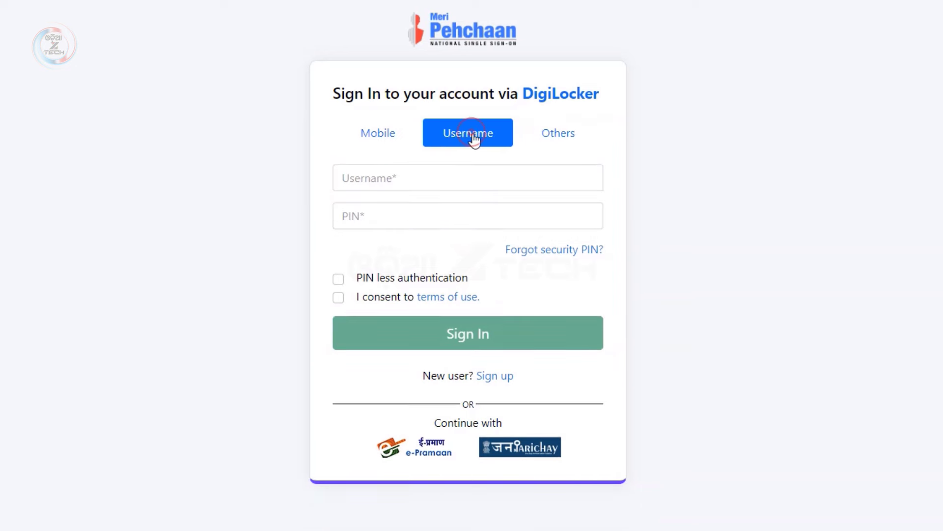
pyautogui.click(379, 132)
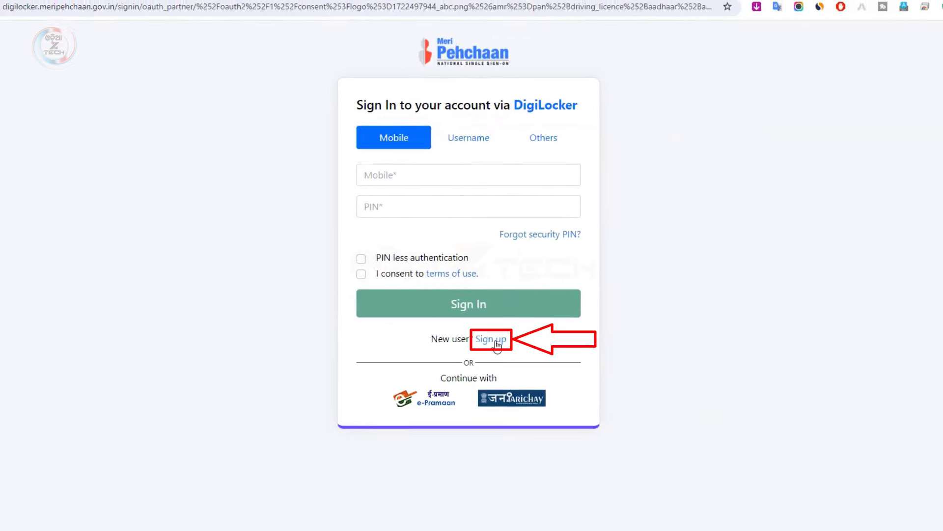
# Start DigiLocker sign-up with the mobile number, request an OTP, and enter the received code
pyautogui.click(492, 376)
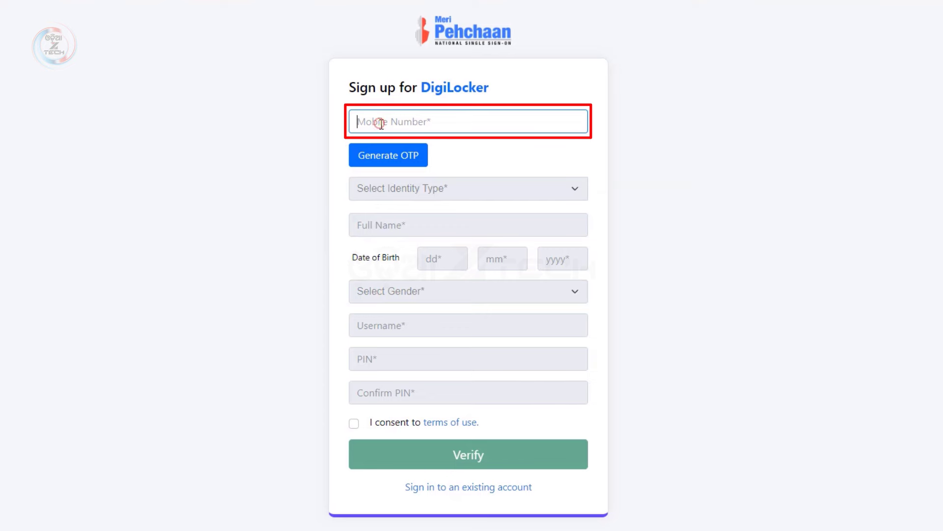
pyautogui.write('89')
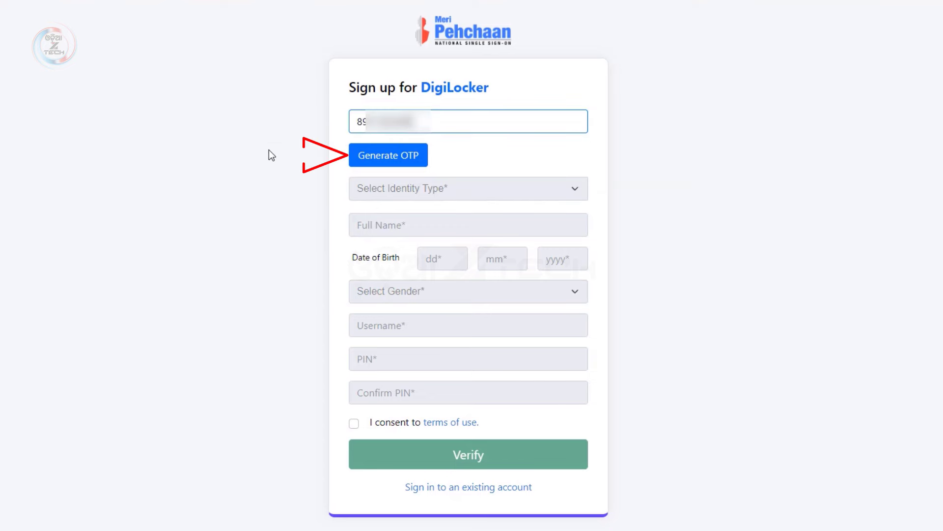
pyautogui.click(411, 158)
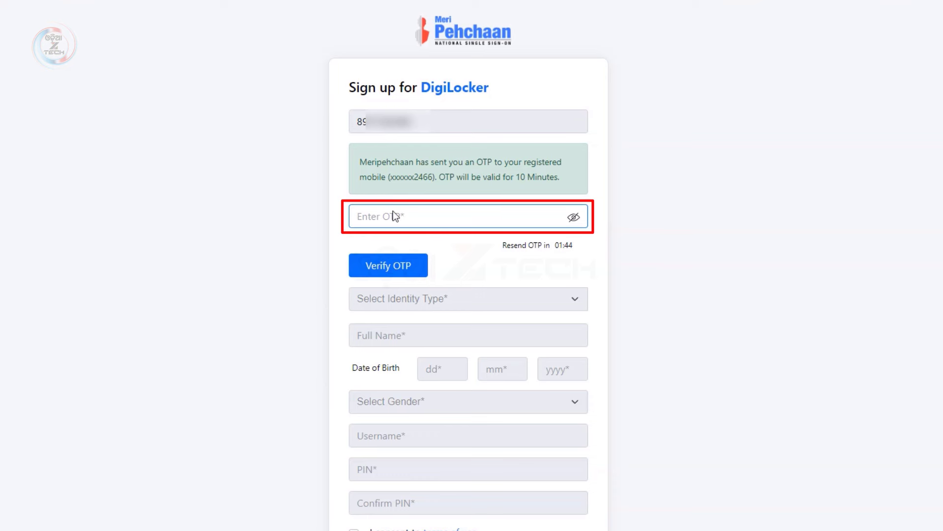
pyautogui.write('4')
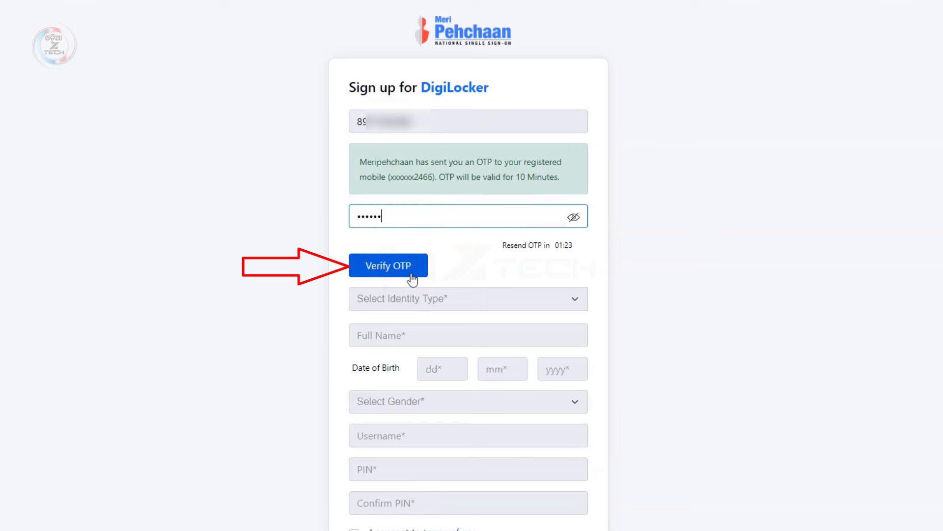
# Verify the OTP, choose Aadhaar as identity type, and enter the Aadhaar number and full name
pyautogui.click(416, 271)
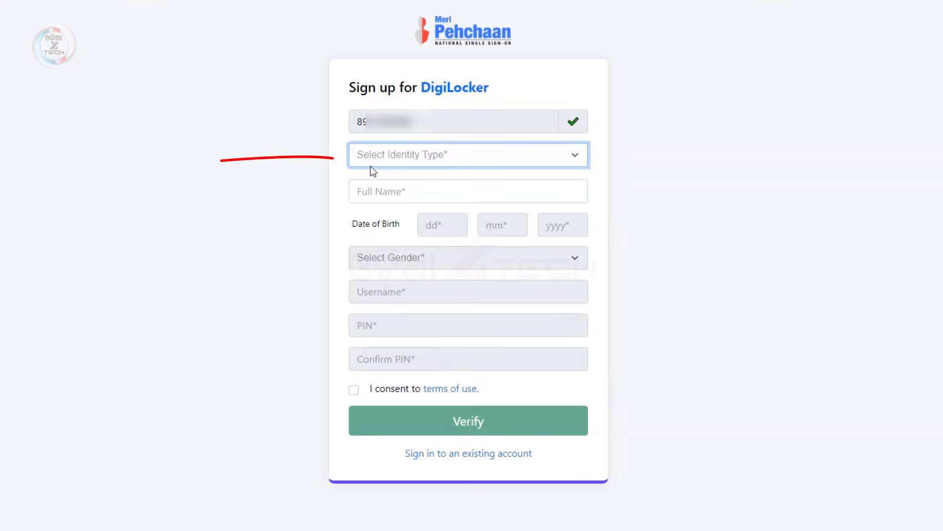
pyautogui.click(584, 156)
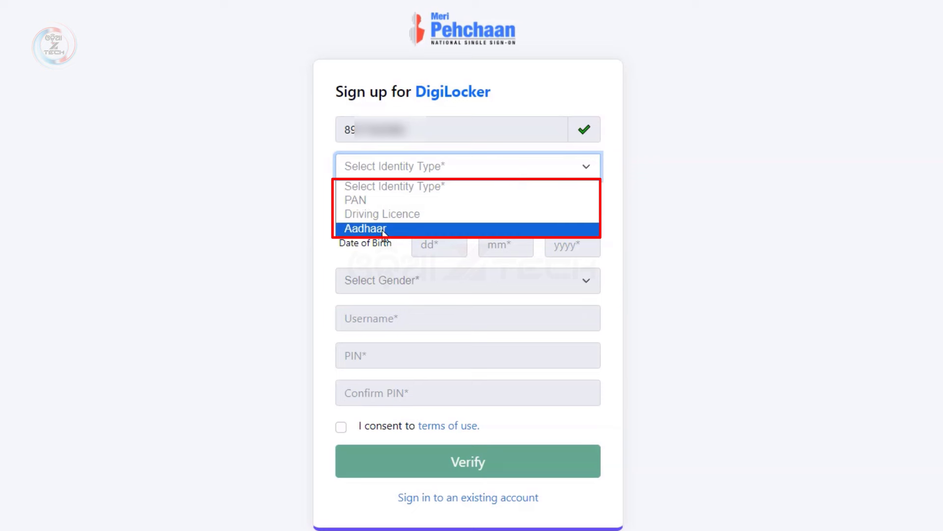
pyautogui.click(386, 228)
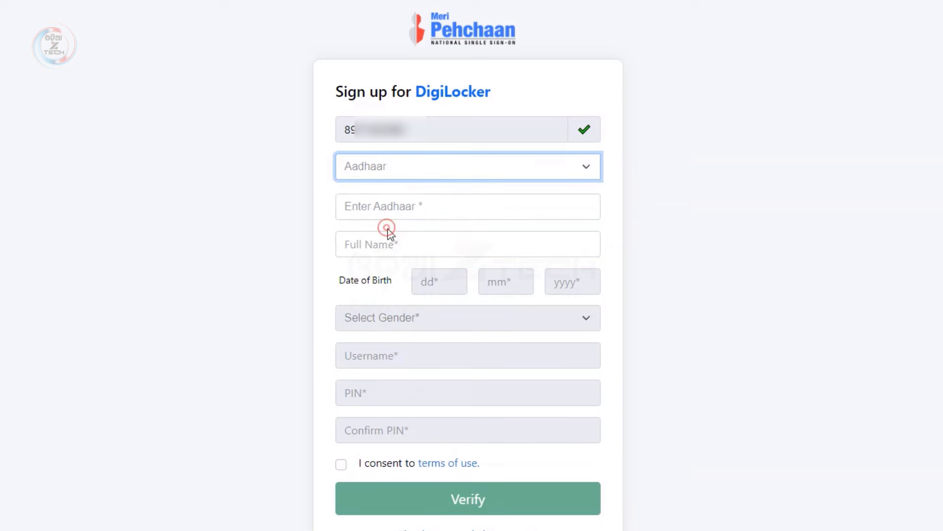
pyautogui.click(388, 206)
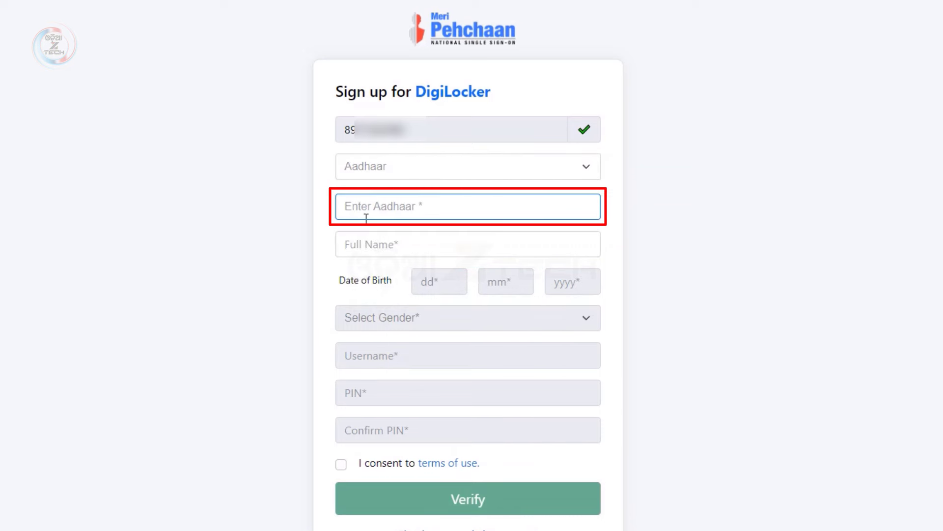
pyautogui.write('86')
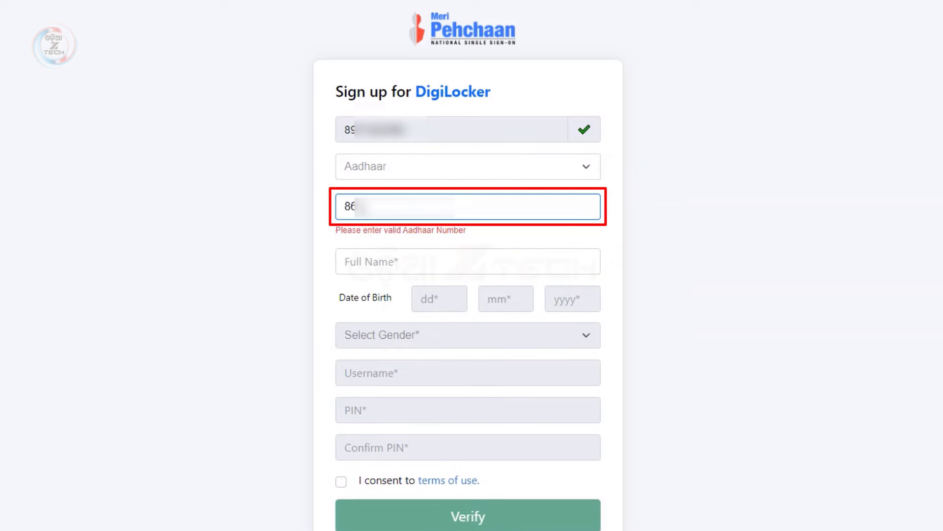
pyautogui.press('Tab')
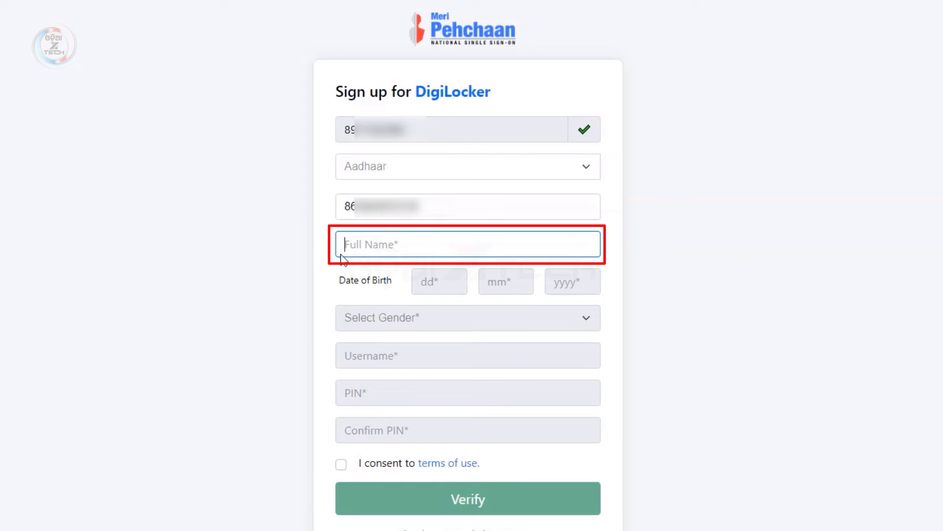
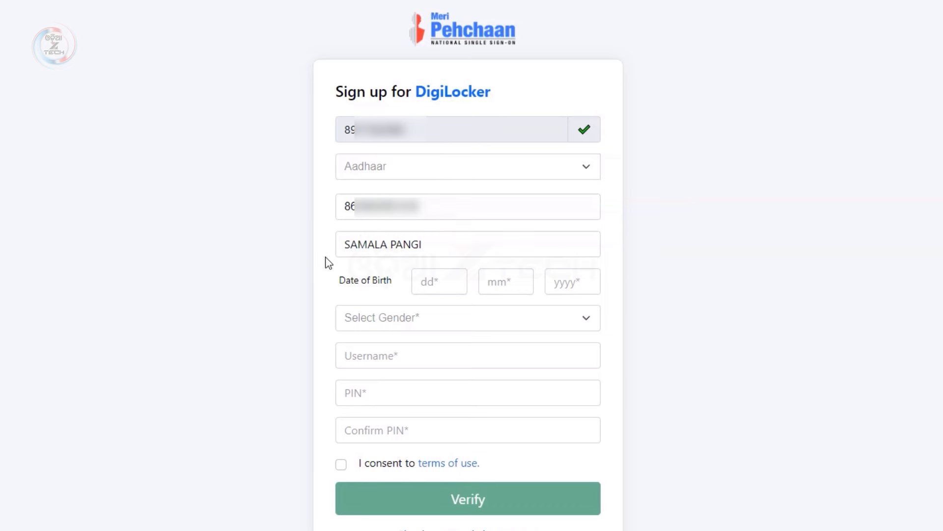
# Enter the date of birth in the dd/mm/yyyy fields and set gender to Female
pyautogui.click(457, 277)
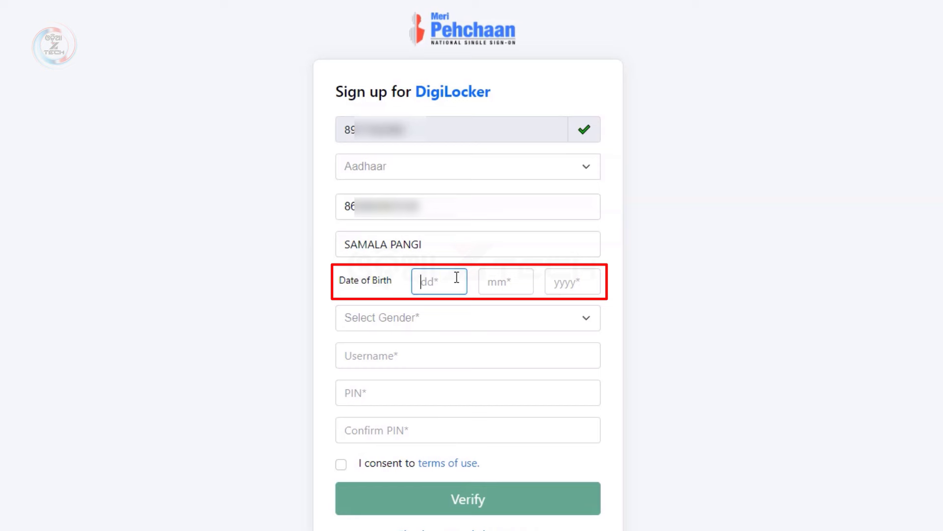
pyautogui.write('01')
pyautogui.click(492, 284)
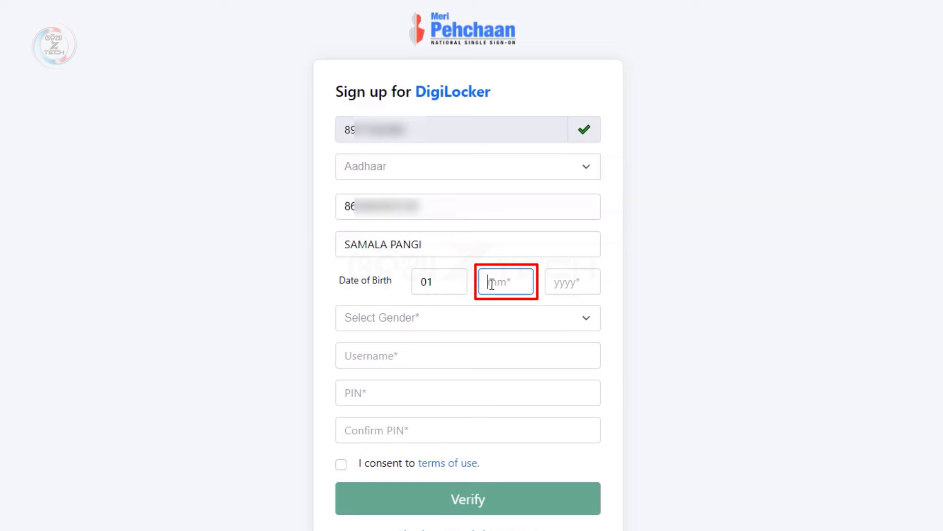
pyautogui.click(553, 286)
pyautogui.write('2')
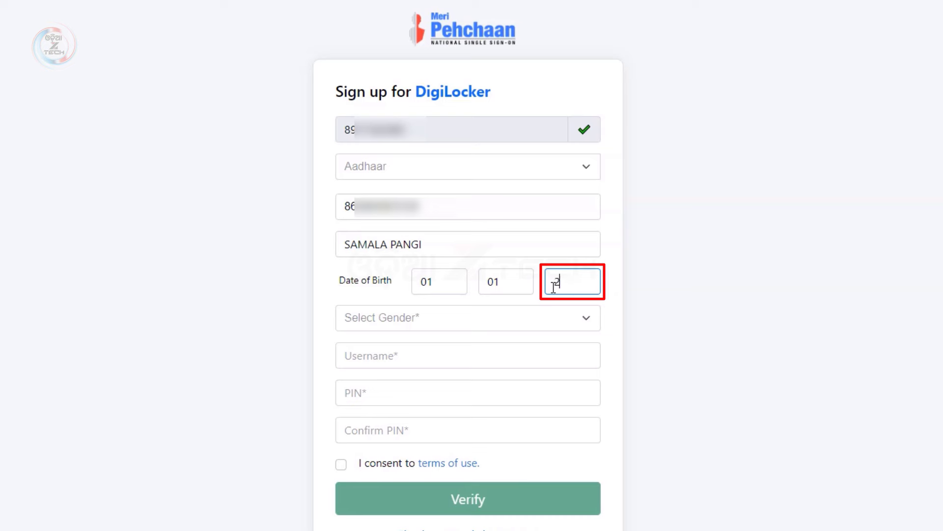
pyautogui.write('000')
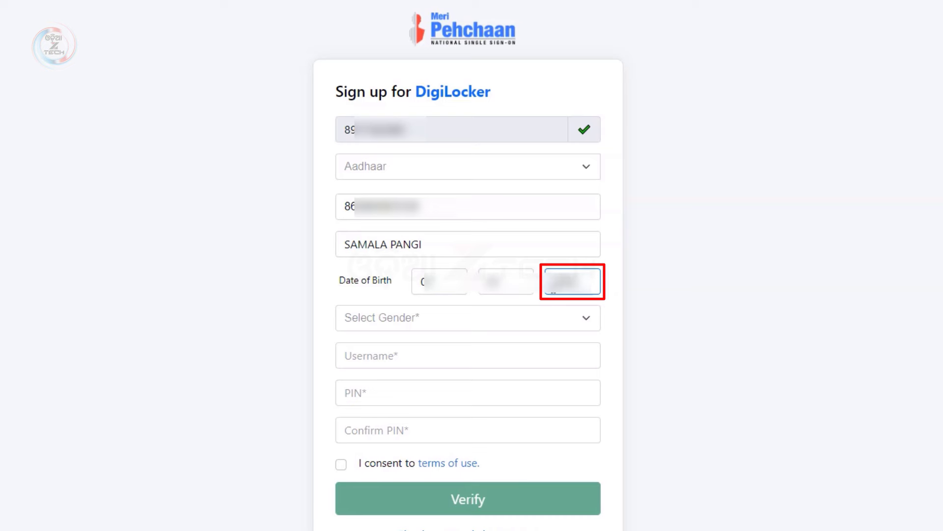
pyautogui.click(604, 311)
pyautogui.click(399, 324)
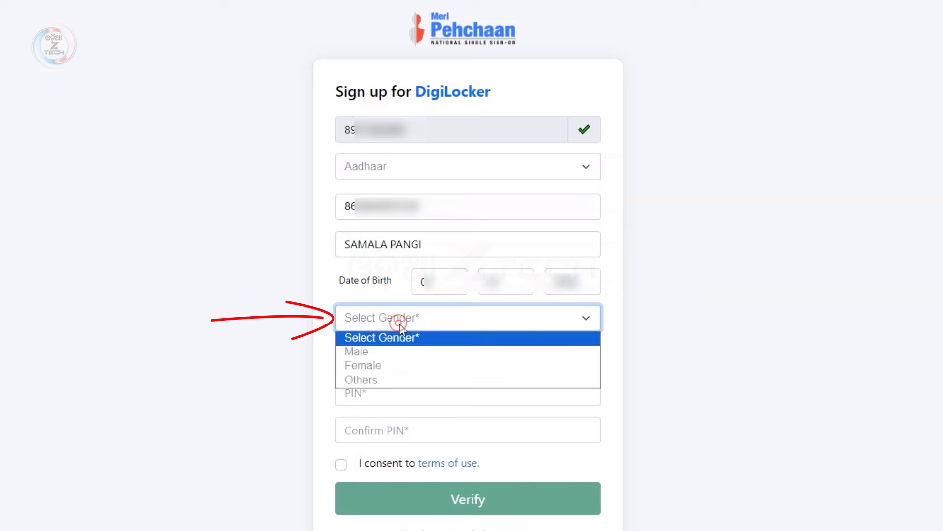
pyautogui.click(379, 365)
pyautogui.click(354, 352)
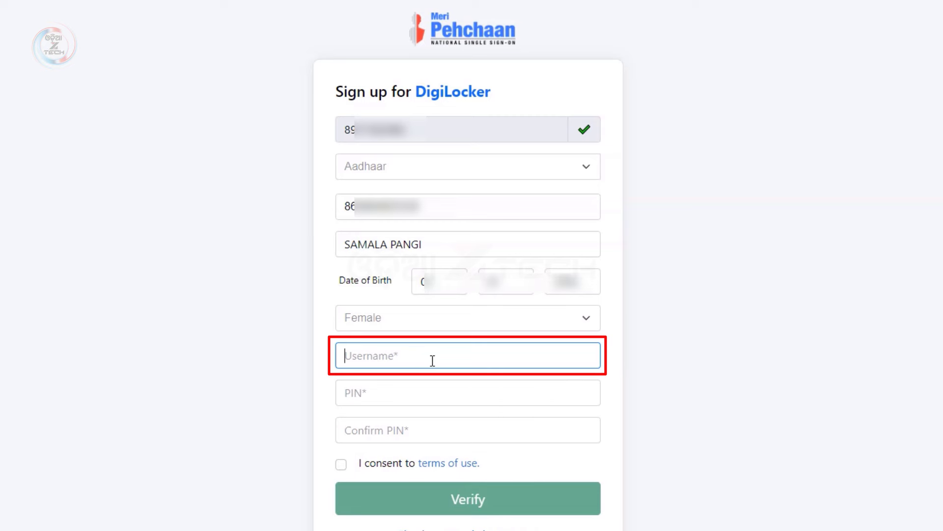
# Enter a username, set and confirm a six-digit PIN, accept the terms of use, and submit
pyautogui.write('samala')
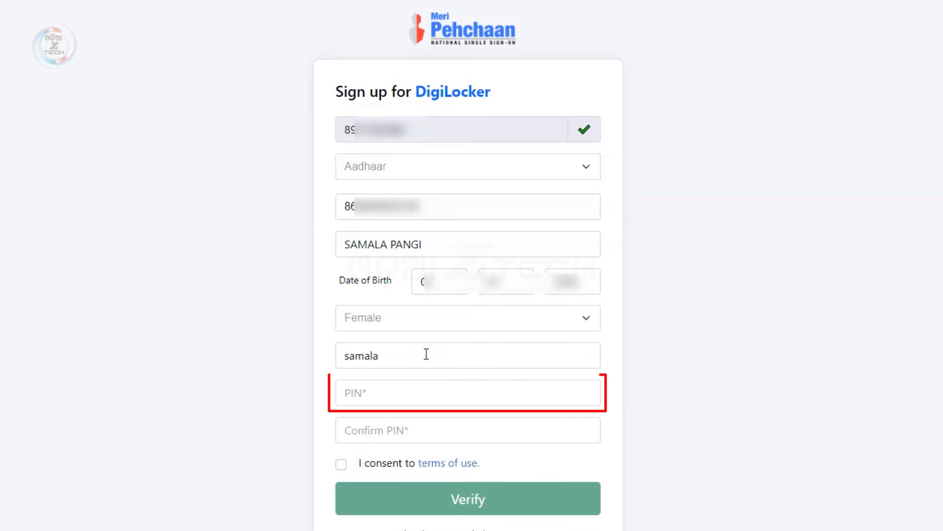
pyautogui.click(416, 398)
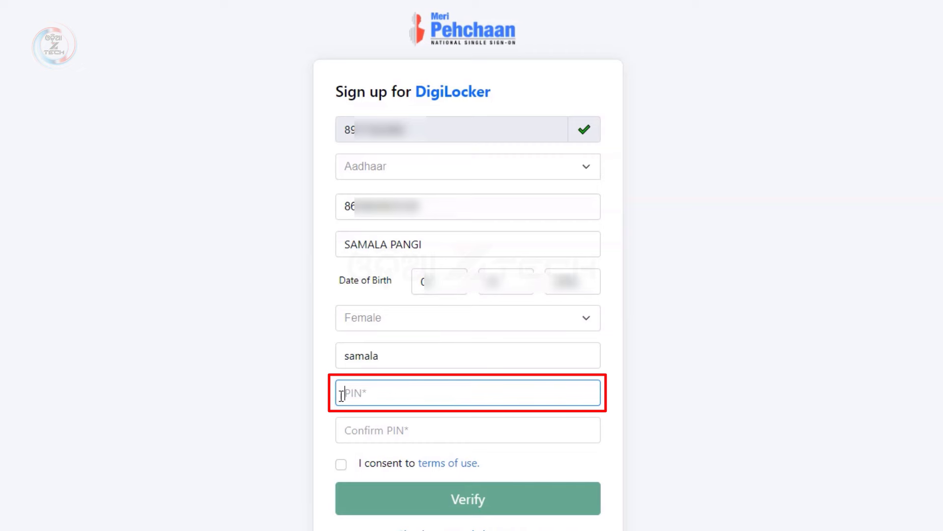
pyautogui.write('12')
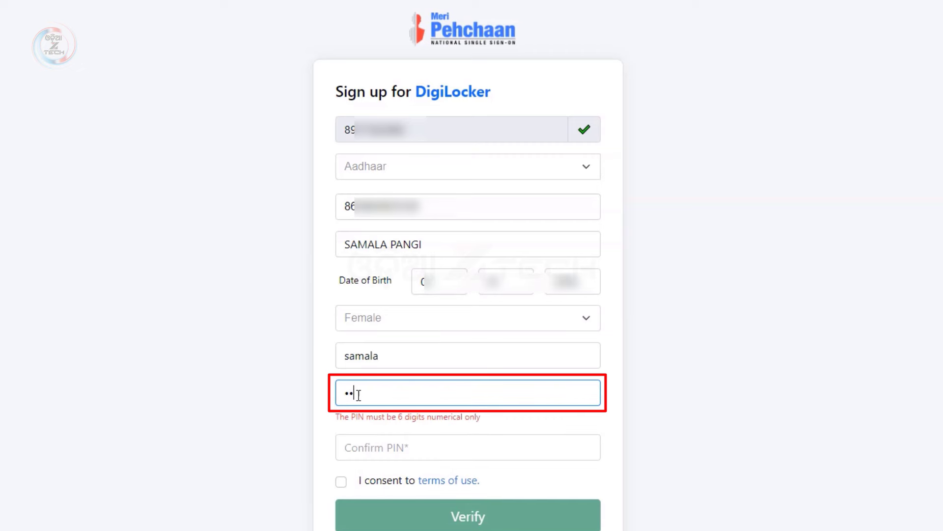
pyautogui.write('3456')
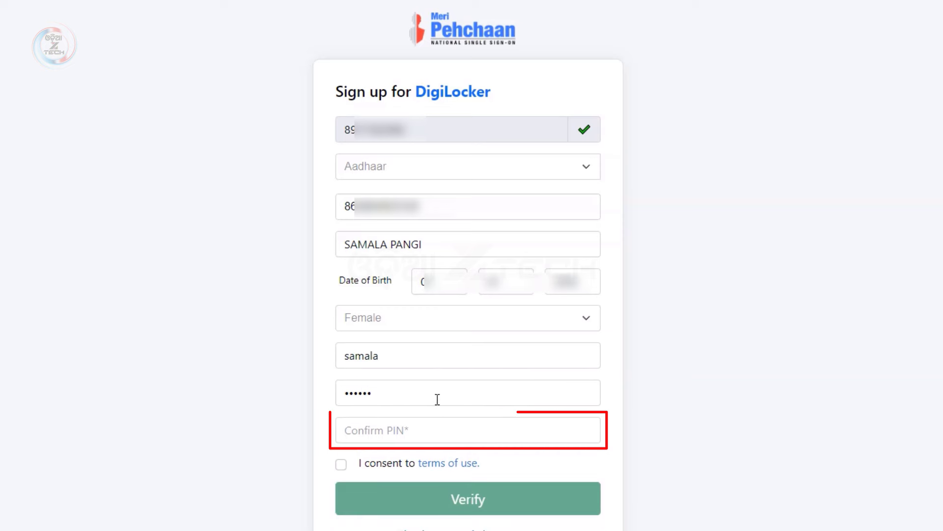
pyautogui.click(406, 429)
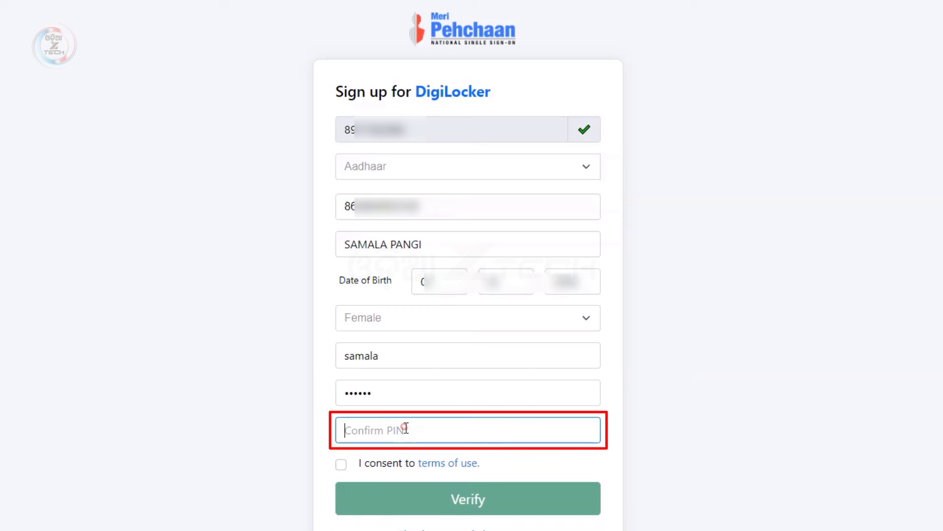
pyautogui.write('123456')
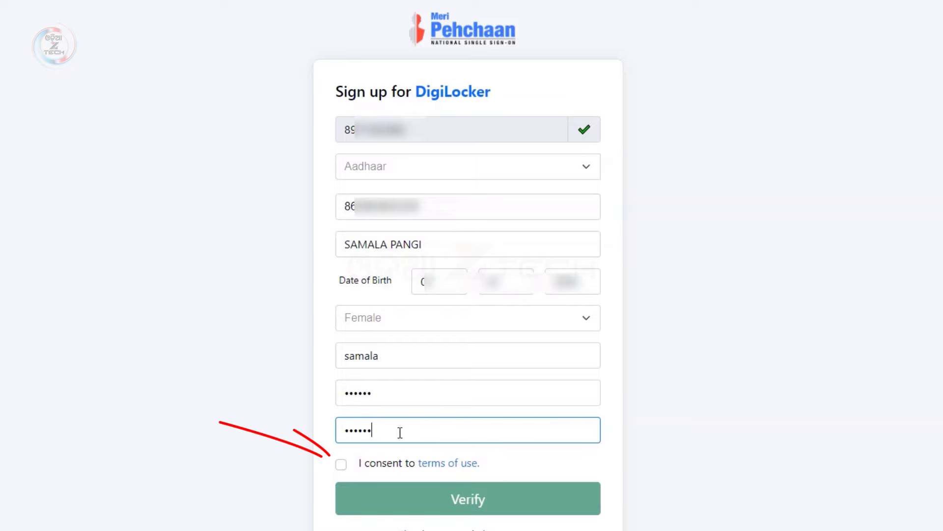
pyautogui.click(341, 464)
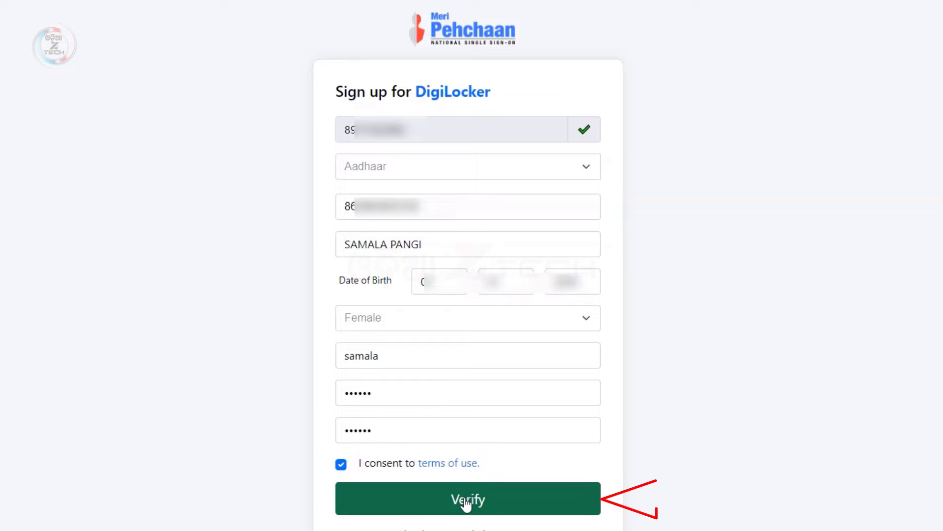
pyautogui.click(386, 498)
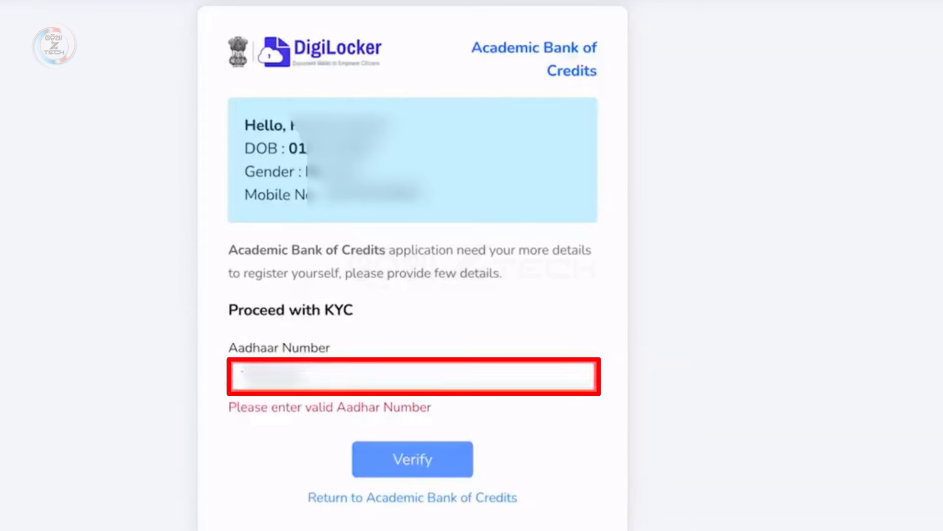
# Enter the Aadhaar number for the ABC KYC and request an OTP to the mobile number
pyautogui.write('00000000')
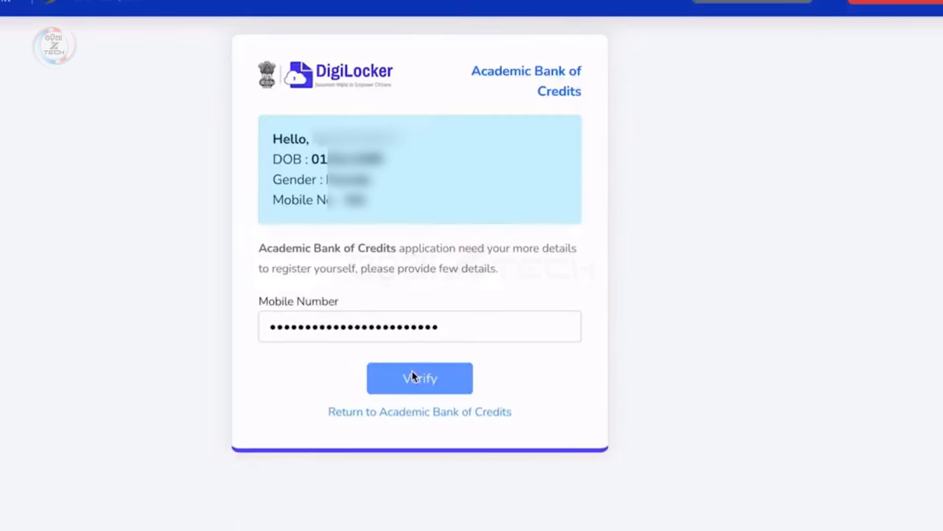
pyautogui.click(412, 376)
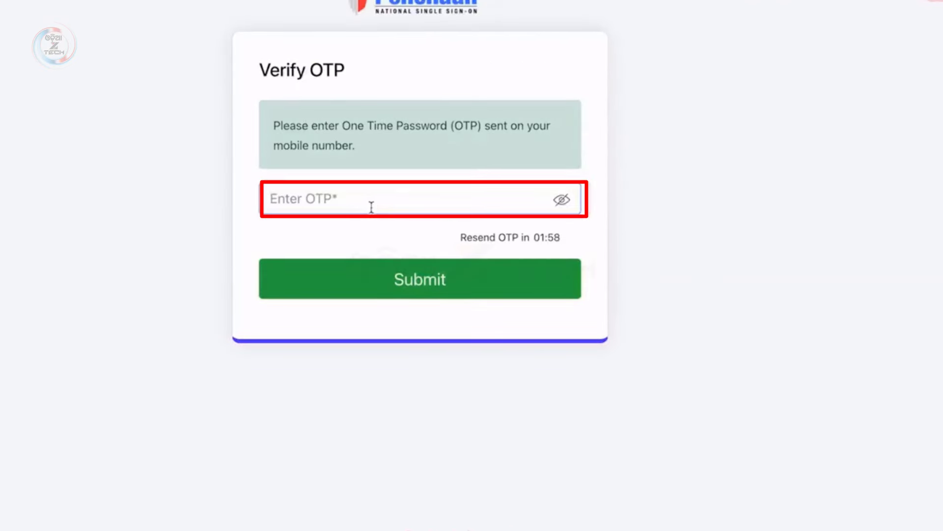
# Enter the six-digit OTP received on the mobile and submit it
pyautogui.write('1')
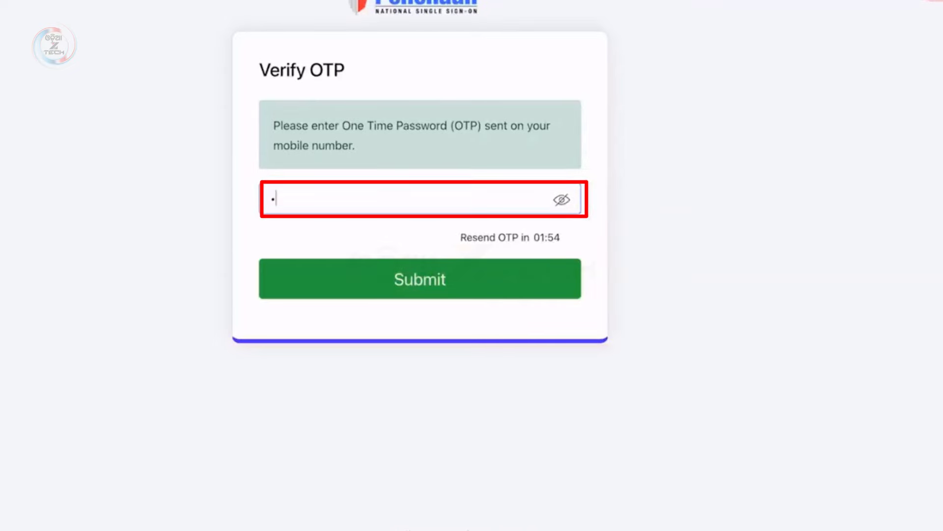
pyautogui.write('2')
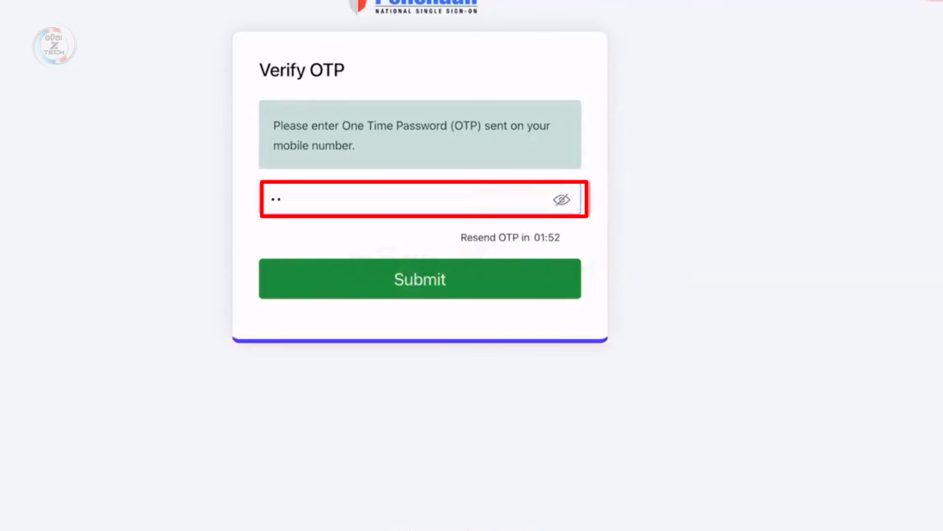
pyautogui.write('3456')
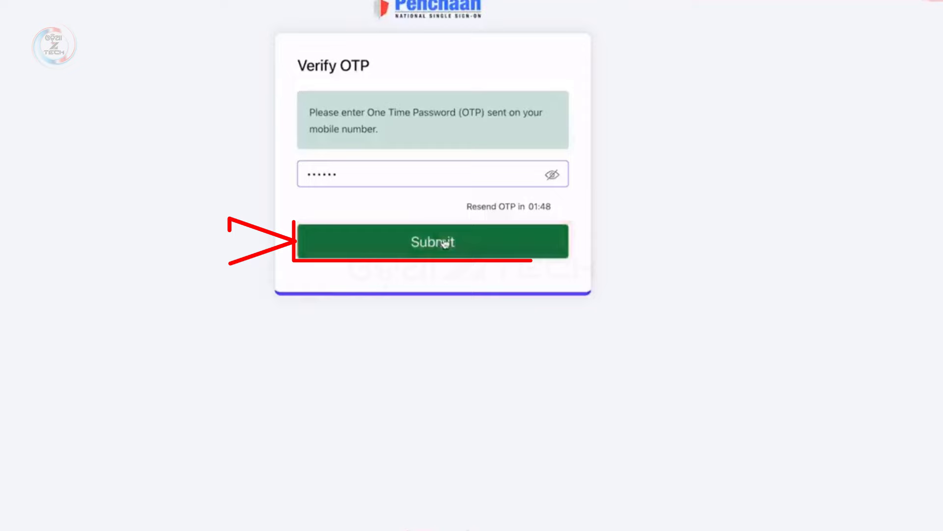
pyautogui.click(445, 242)
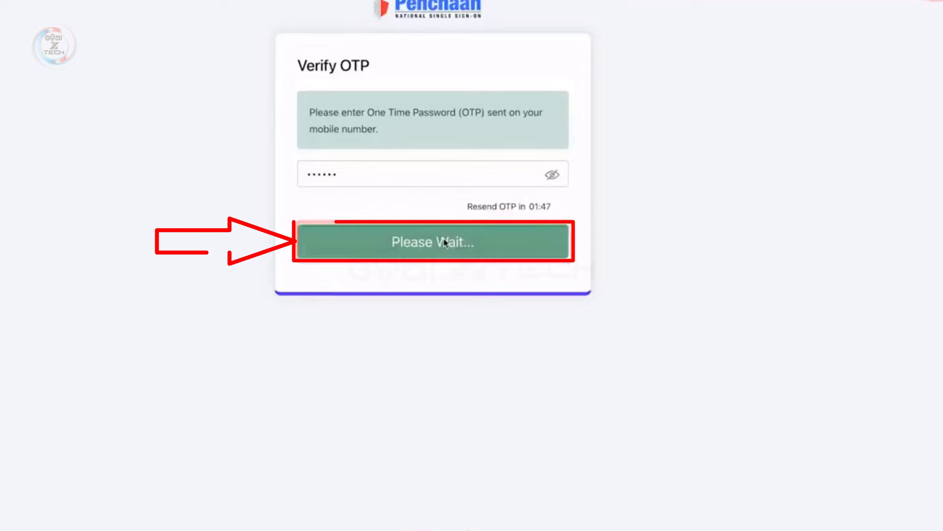